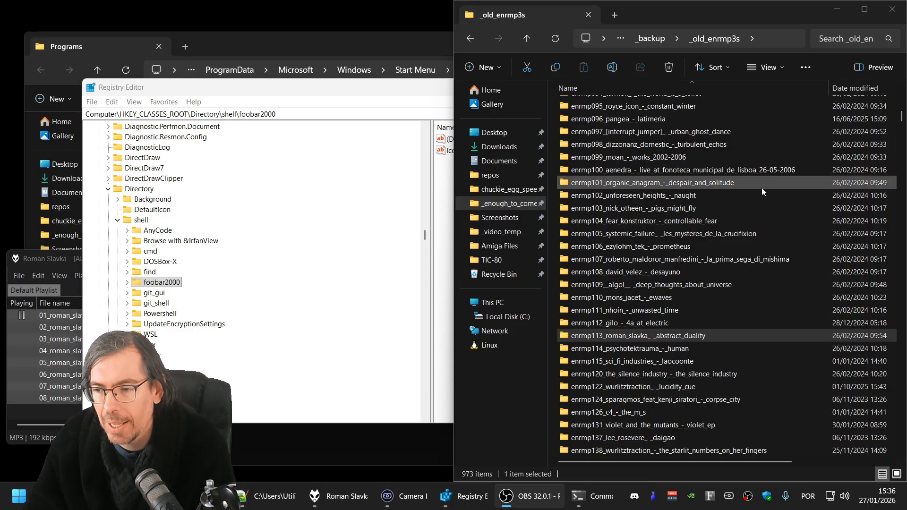
- Open the enrmp102_unforeseen_heights_-_naught folder with foobar2000 from Explorer and pause the playback
right_click(609, 194)
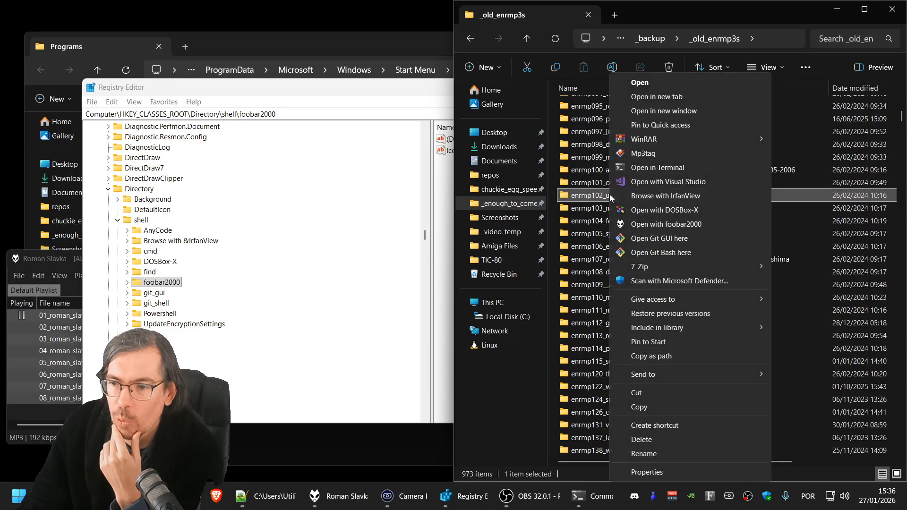
left_click(673, 225)
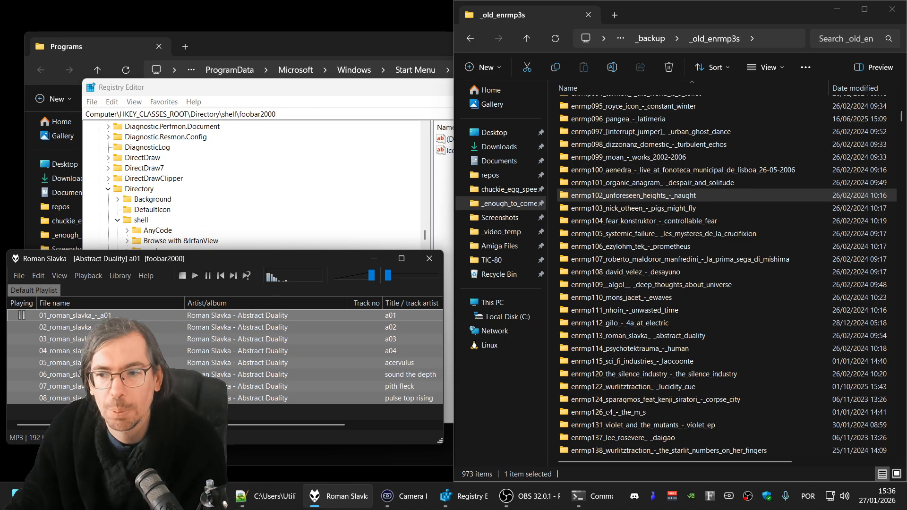
right_click(646, 195)
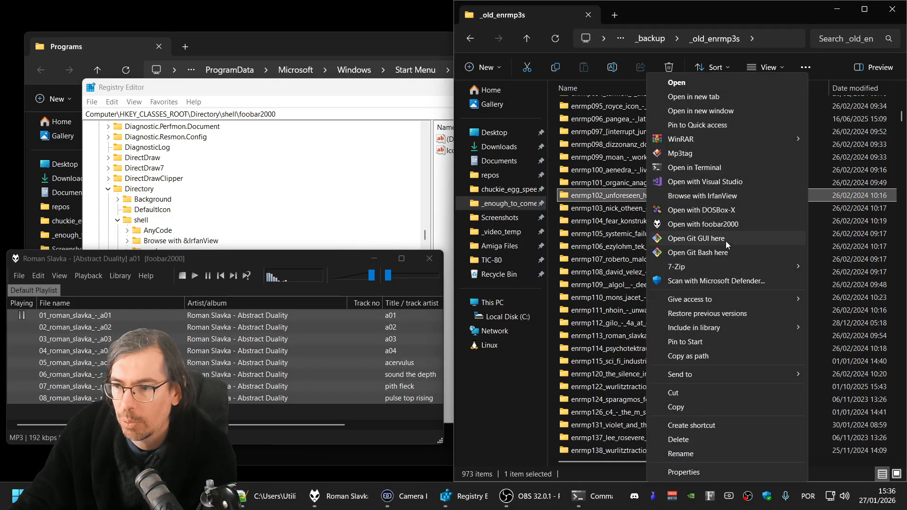
left_click(708, 224)
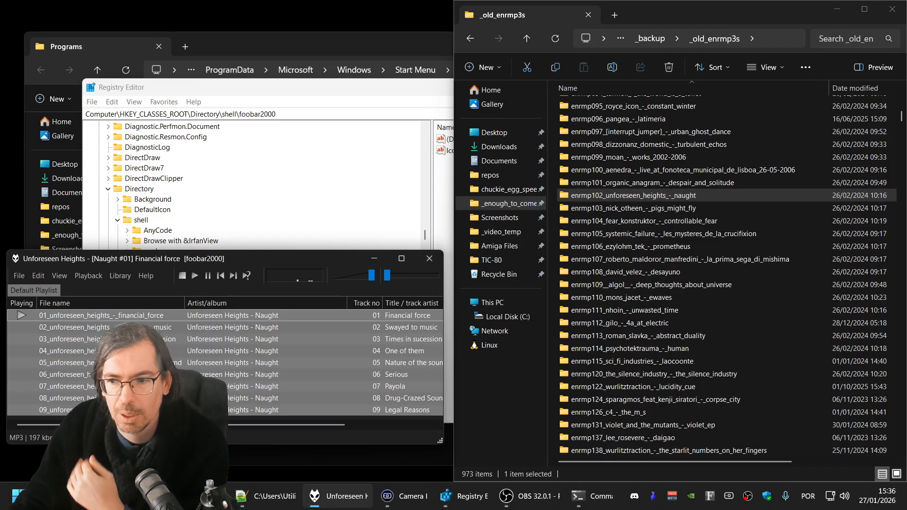
left_click(208, 276)
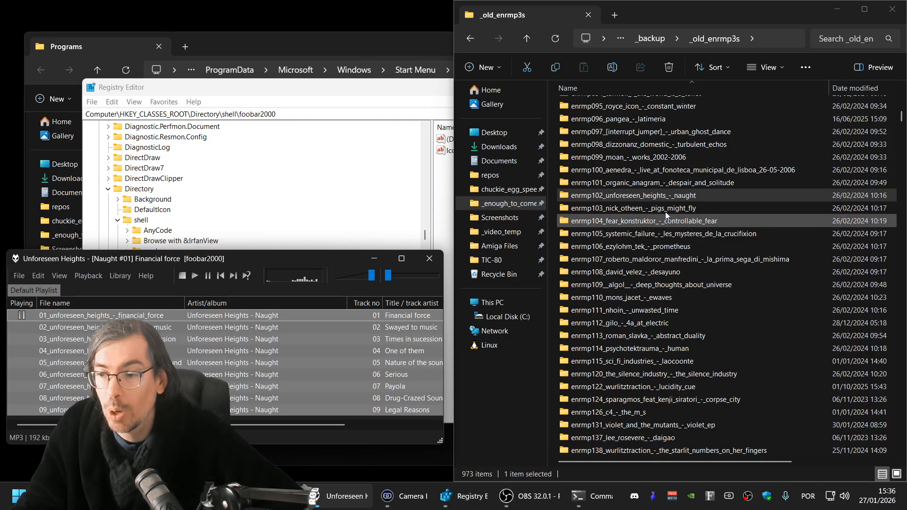
- Search Windows for Registry Editor and open it
left_click(130, 88)
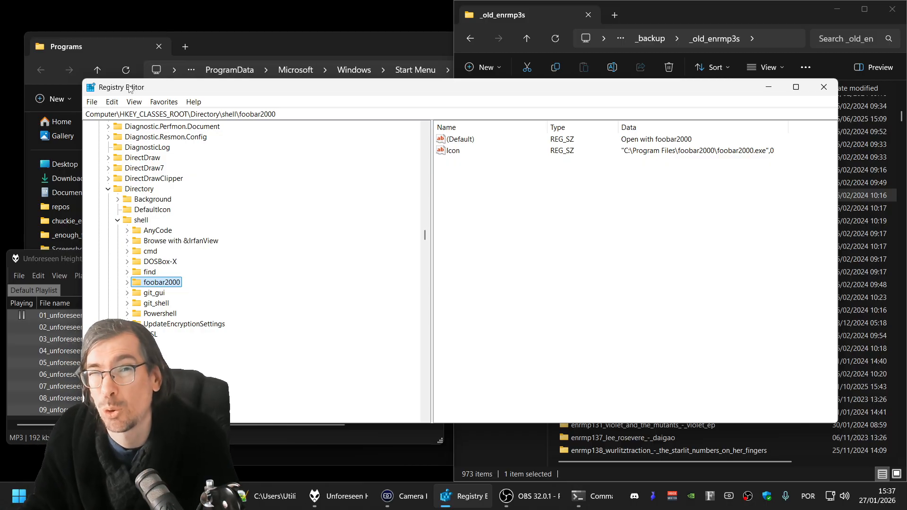
left_click(10, 504)
type("ris")
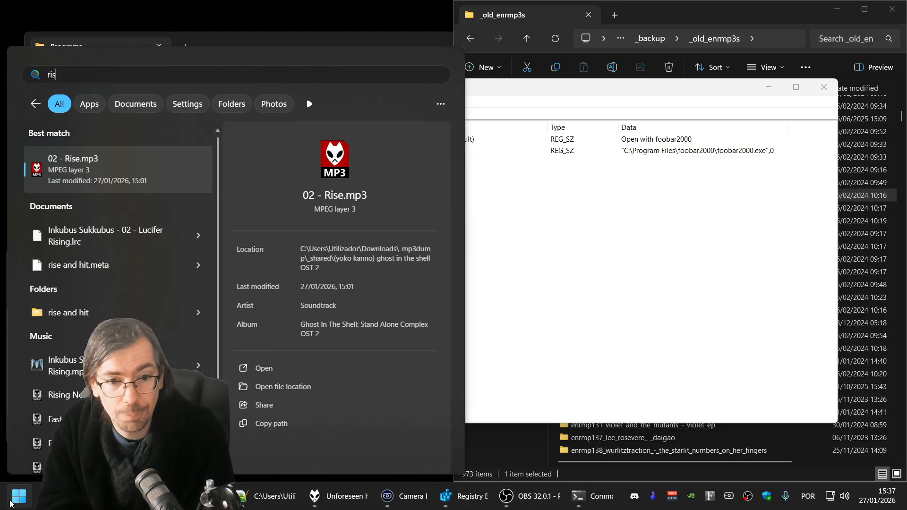
key("BackSpace")
key("BackSpace")
type("egistry Editor")
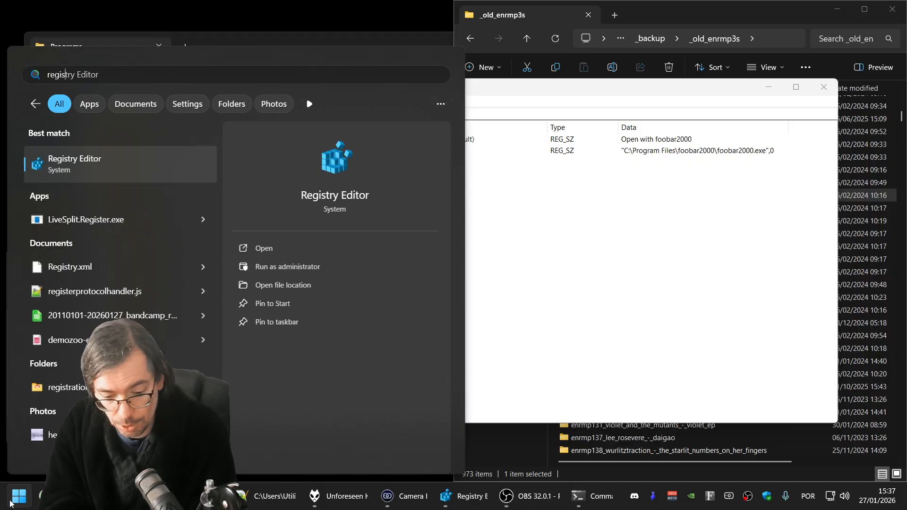
key("Return")
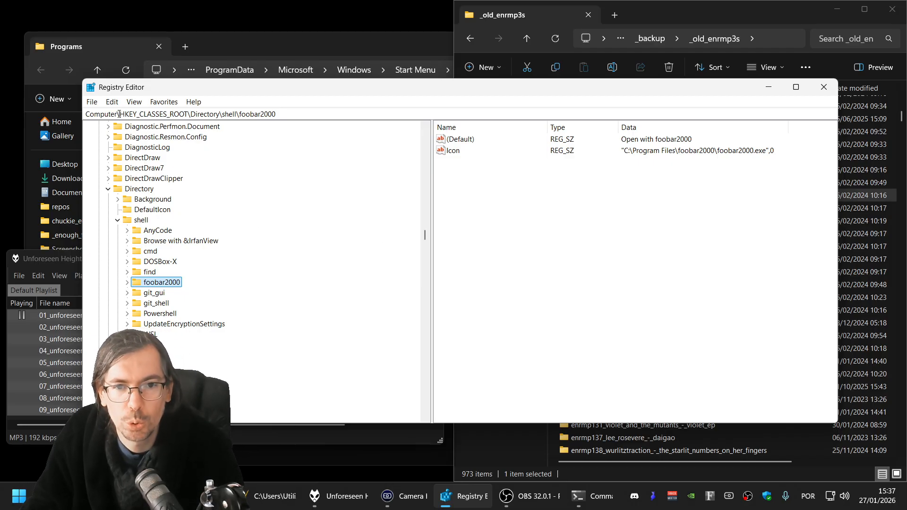
- Go to the registry path Computer\HKEY_CLASSES_ROOT\Directory\shell
left_click_drag(119, 114, 237, 114)
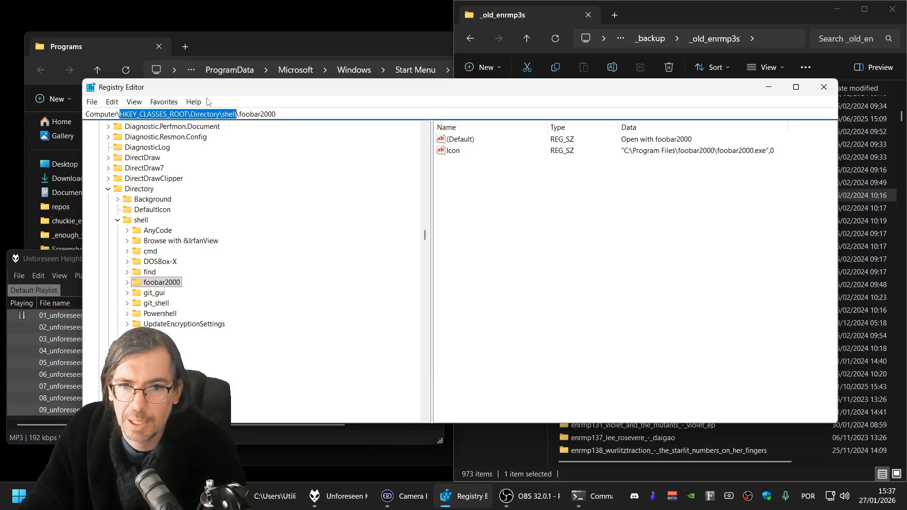
left_click_drag(239, 114, 85, 114)
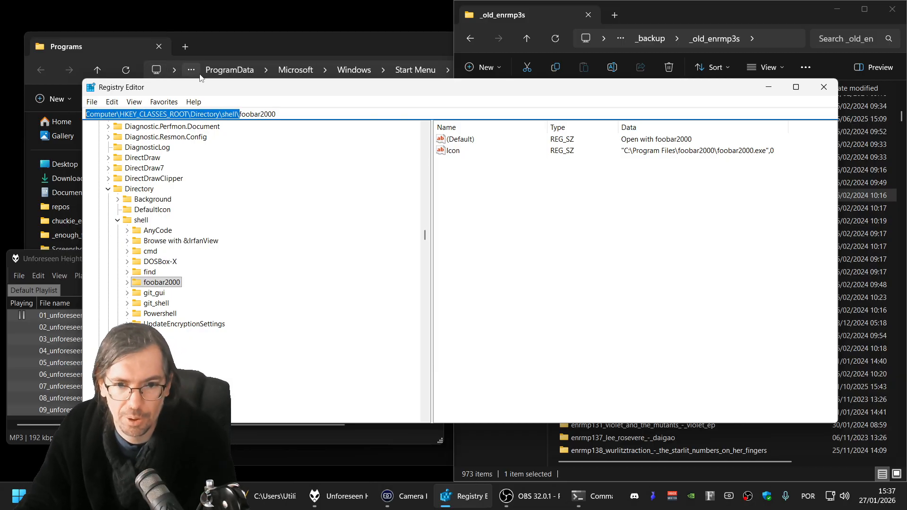
left_click_drag(293, 114, 1, 103)
type("Computer\\HKEY_CLASSES_ROOT\\Directory\\shell\\")
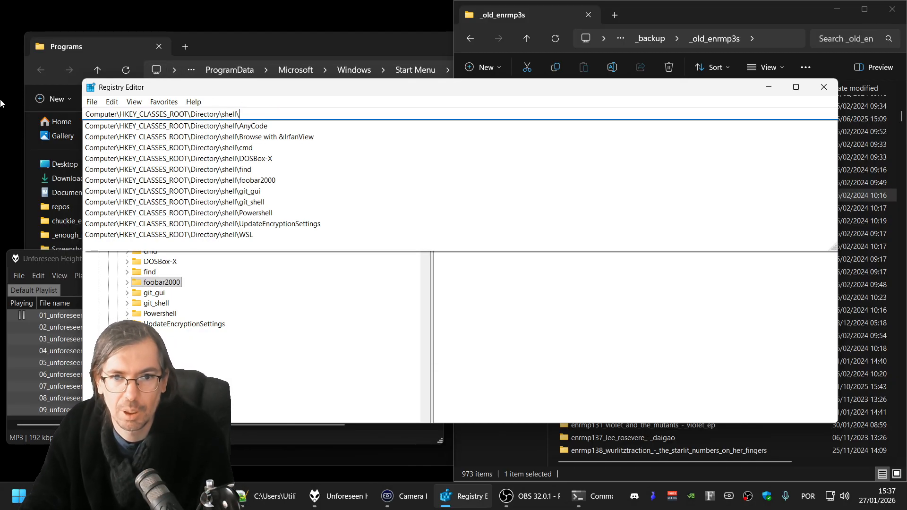
key("Return")
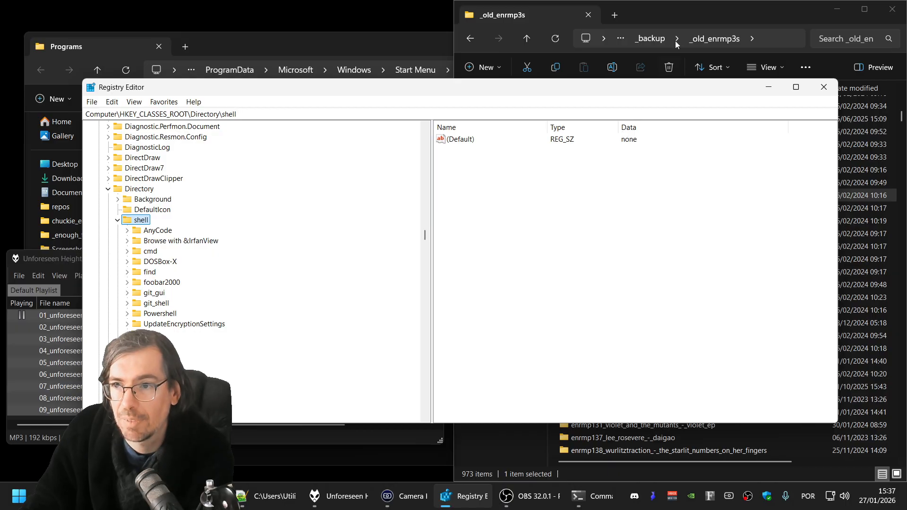
- Examine the context menu entries of the enrmp106 folder in Explorer and the matching foobar2000 registry key
left_click(678, 18)
left_click(613, 248)
right_click(613, 249)
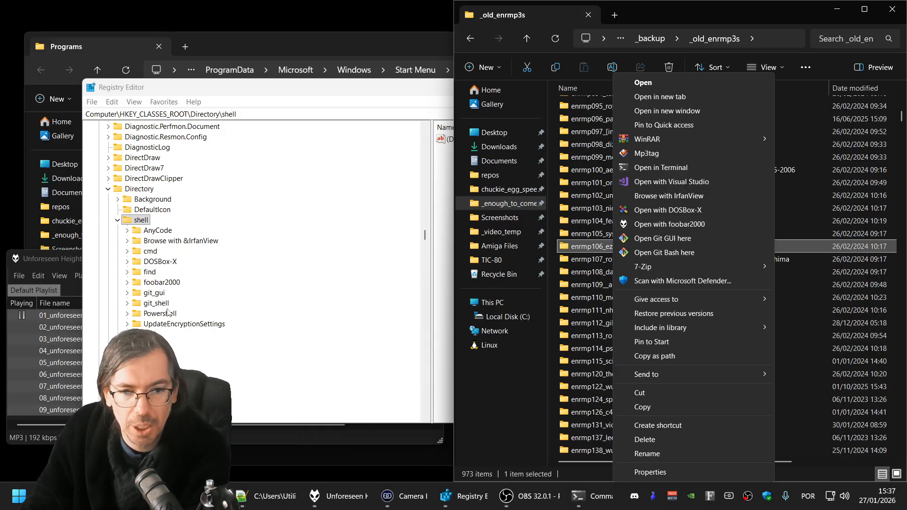
left_click(156, 282)
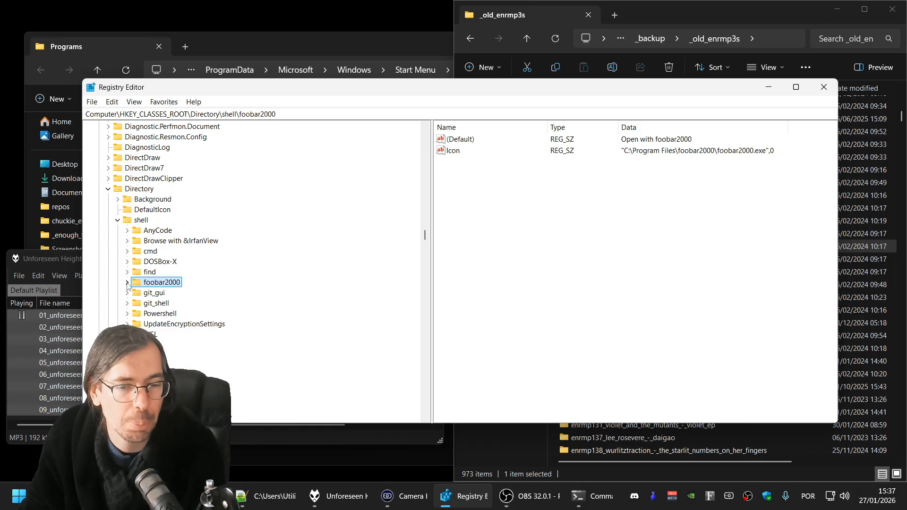
- Create a new key named "foobar example" under Directory\shell
left_click(140, 220)
right_click(507, 231)
mouse_move(547, 237)
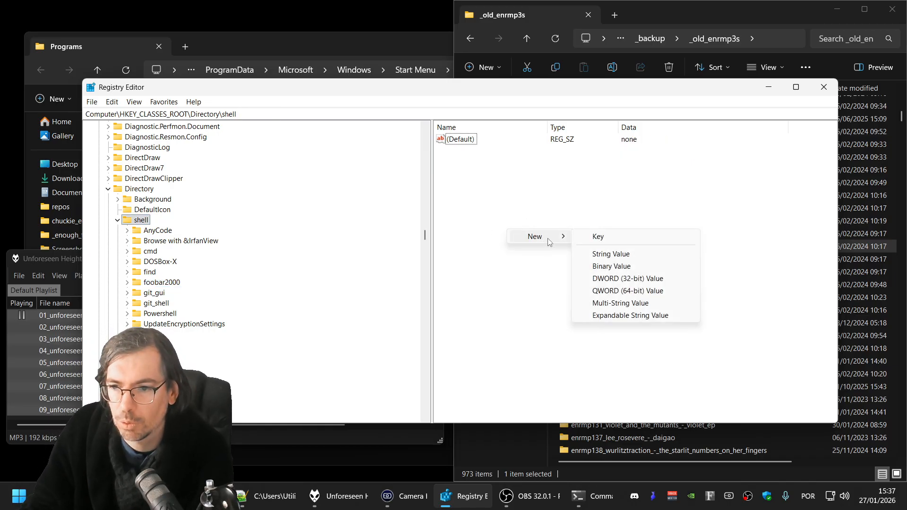
left_click(612, 240)
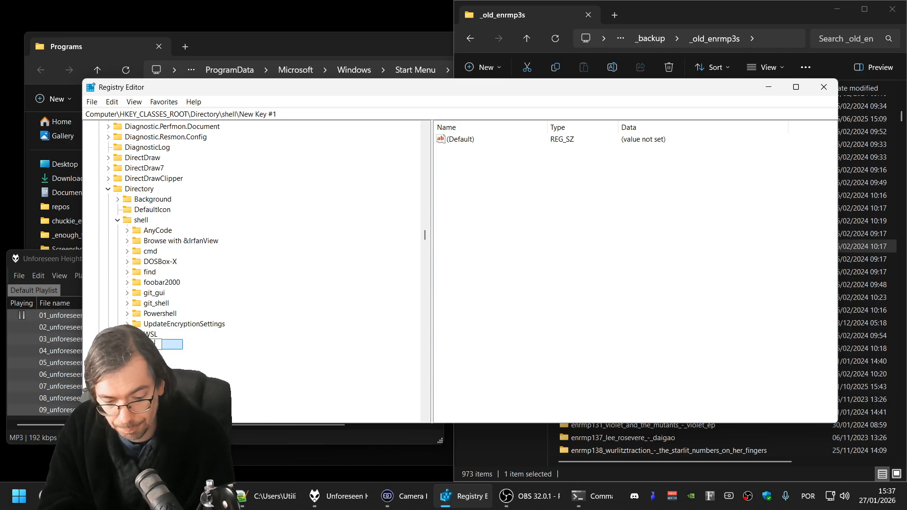
key("Return")
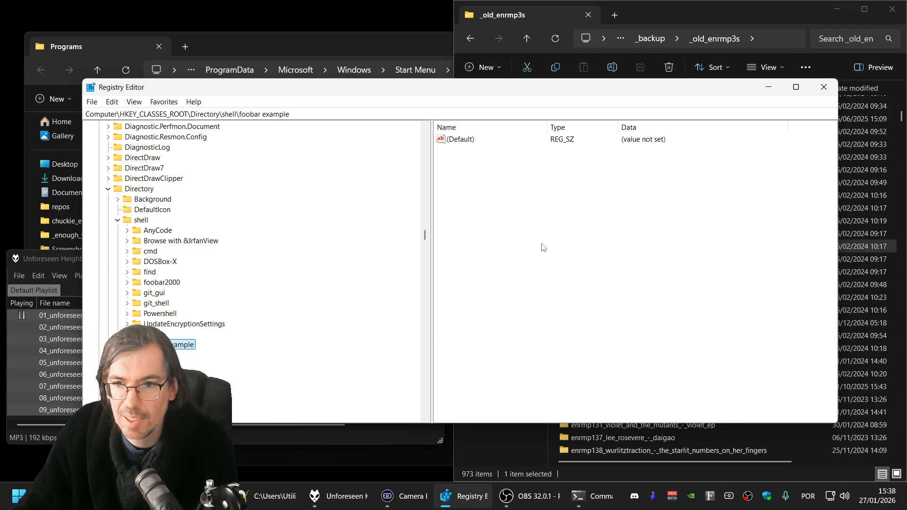
- Create a subkey named "command" inside the "foobar example" key
right_click(179, 347)
mouse_move(227, 368)
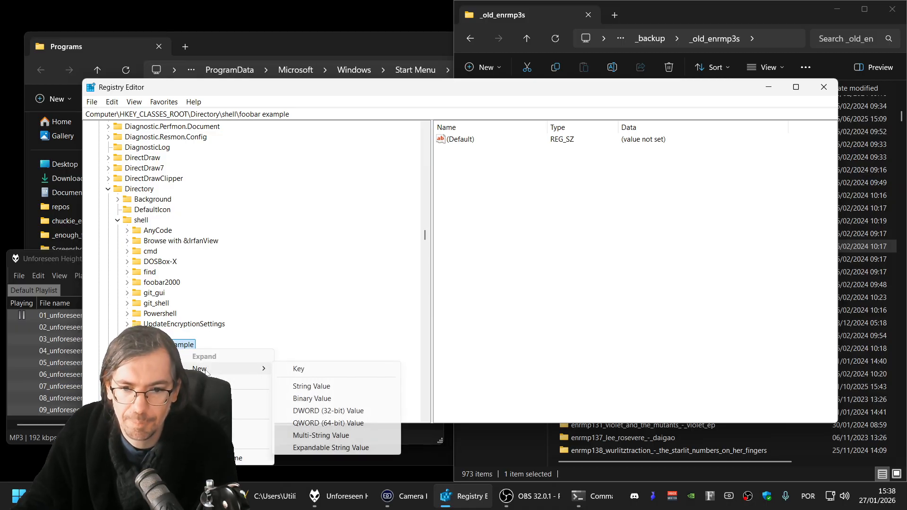
left_click(299, 369)
type("command")
key("Return")
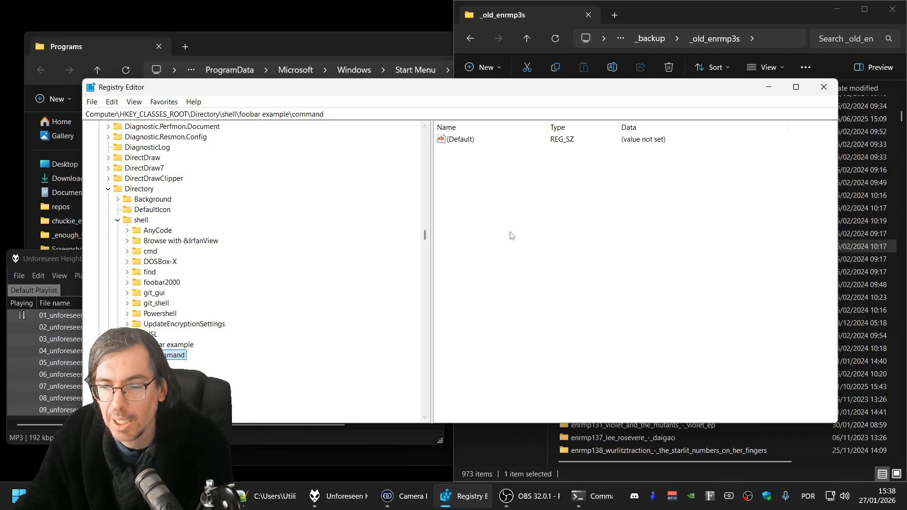
- Set the (Default) value of the "foobar example" key to "special foobar"
left_click(172, 349)
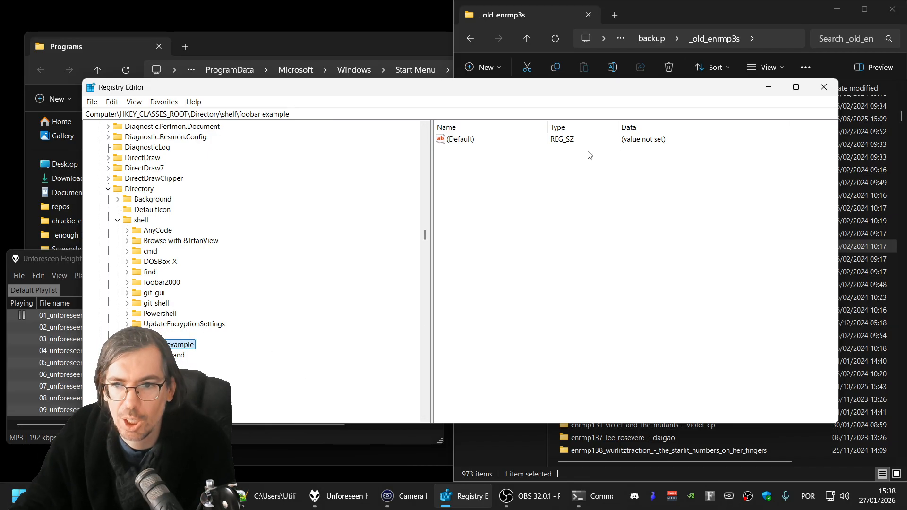
double_click(457, 141)
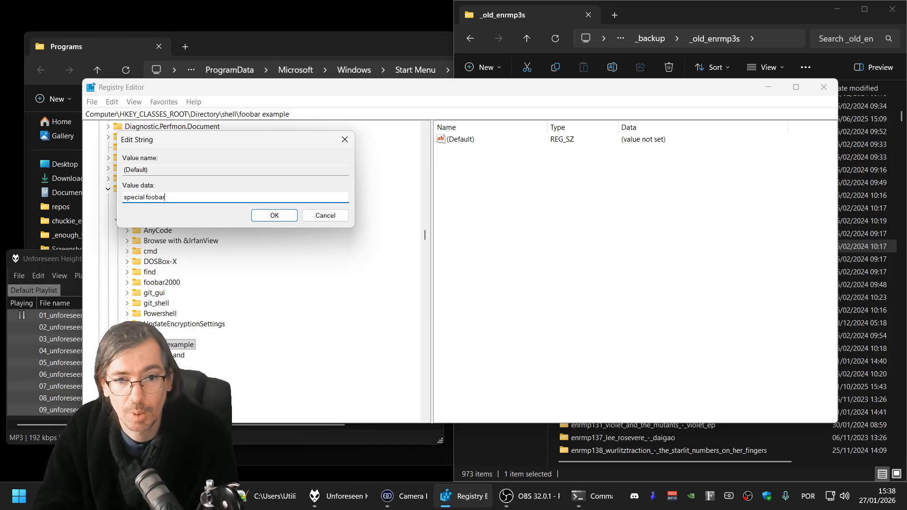
left_click(274, 216)
- Add a string value named Icon to the "foobar example" key and open it for editing
right_click(470, 184)
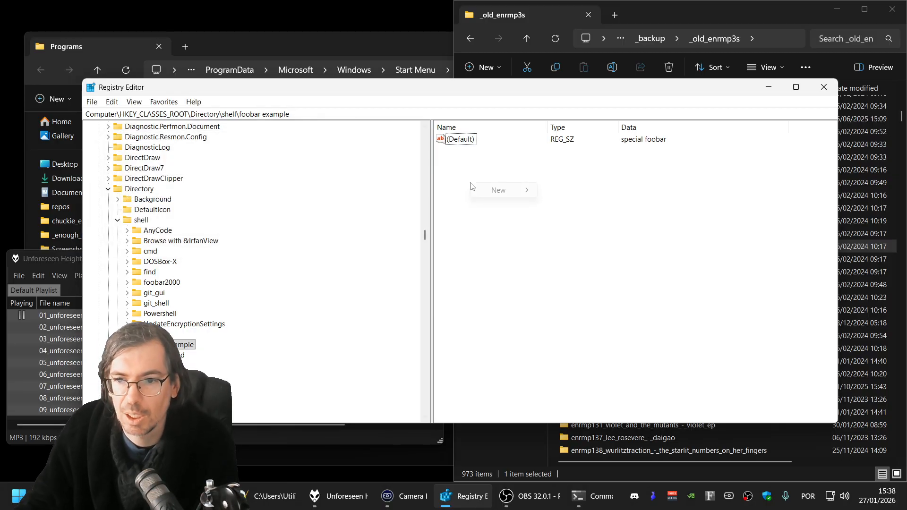
mouse_move(526, 195)
left_click(581, 209)
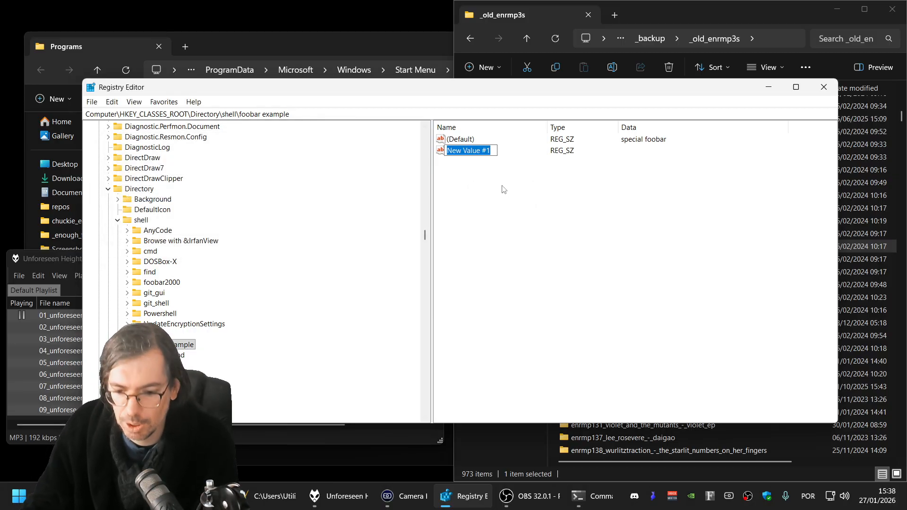
type("Ico")
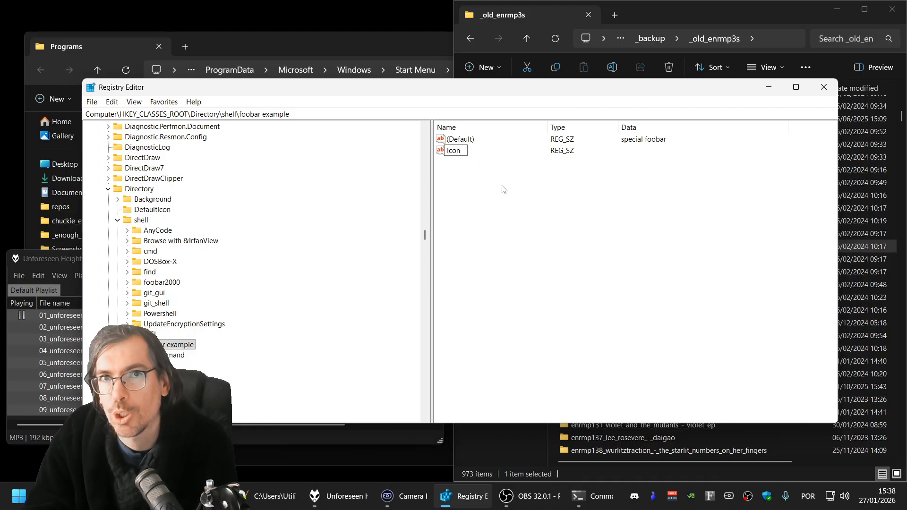
type("n")
key("Return")
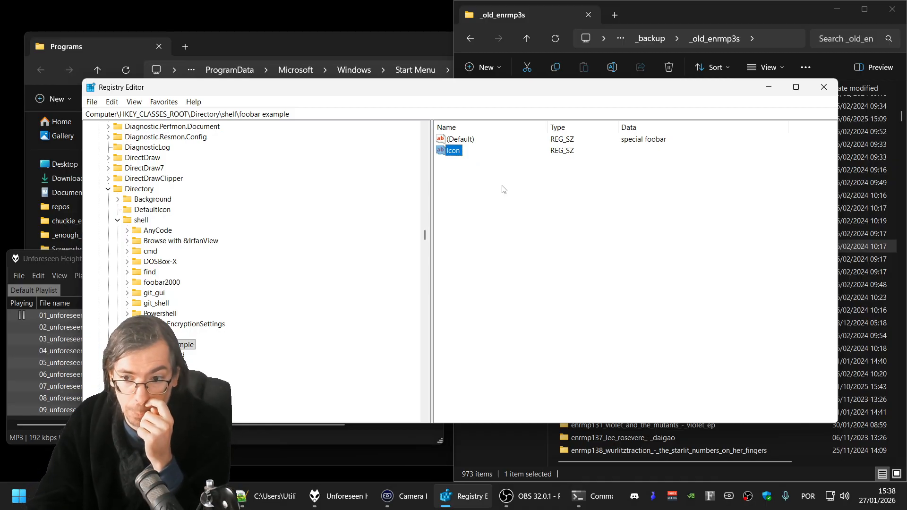
double_click(454, 150)
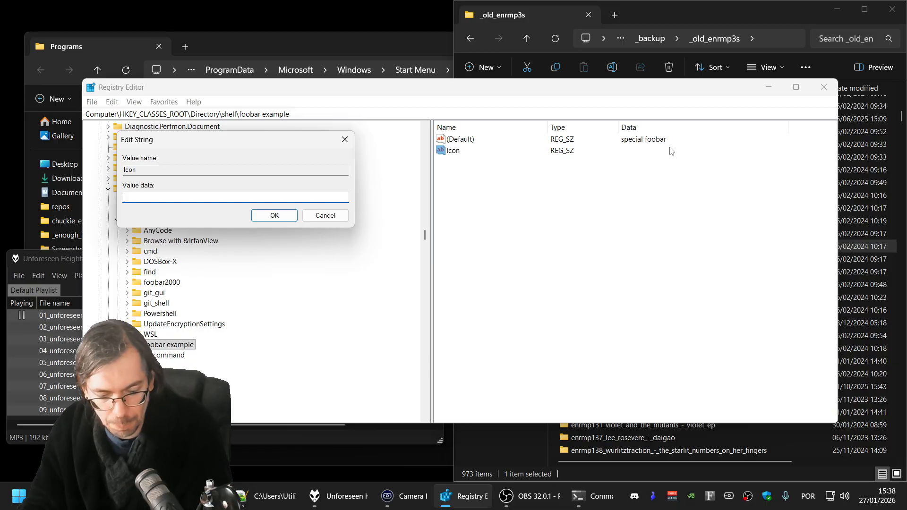
- Search Windows for foobar2000, open its file location and bring that Explorer window into clear view
left_click(8, 503)
type("foobar2000")
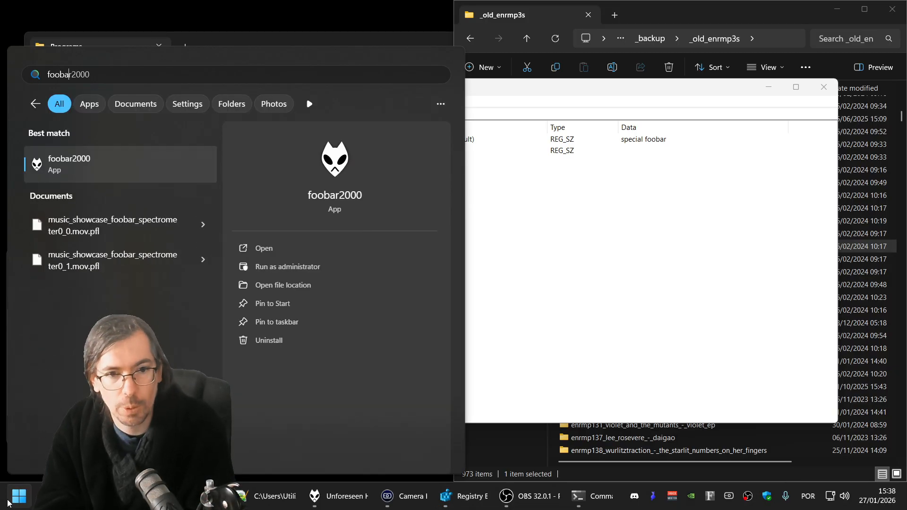
right_click(85, 173)
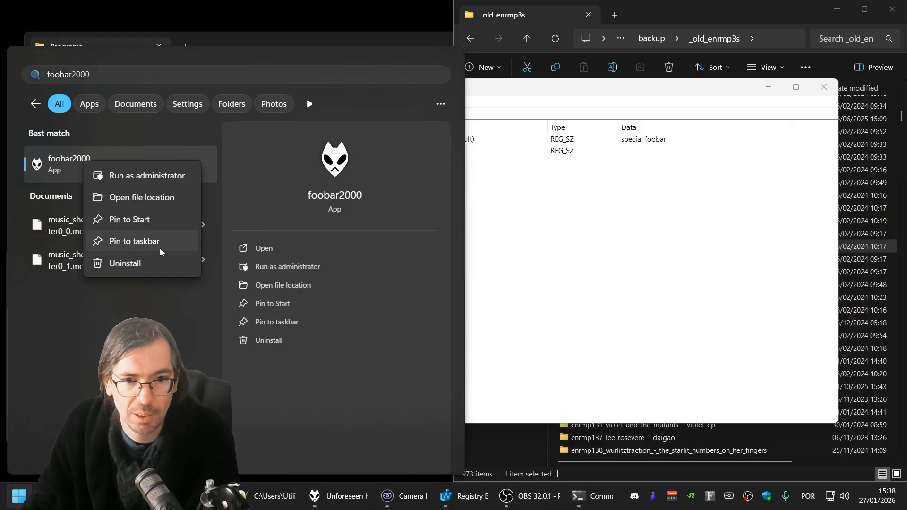
left_click(149, 200)
left_click_drag(423, 43, 527, 32)
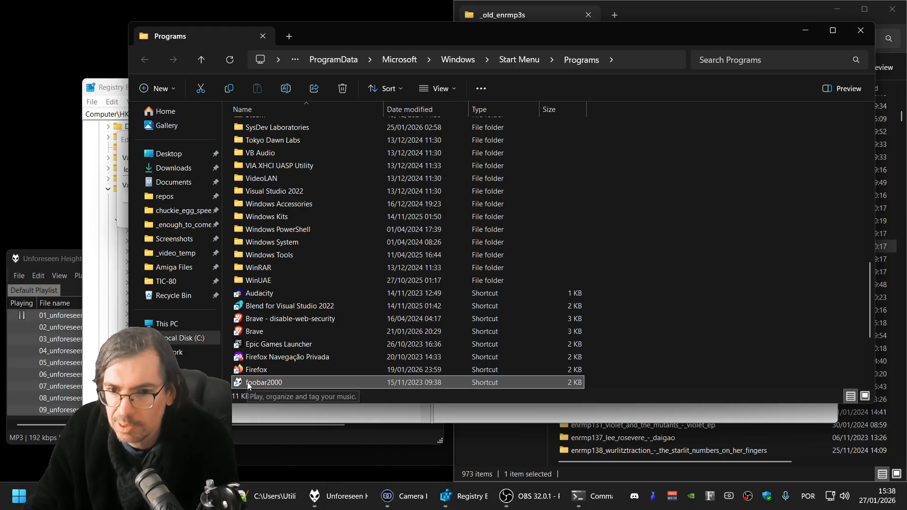
- Copy the full target path, including quotes, from the foobar2000 shortcut's properties
right_click(247, 385)
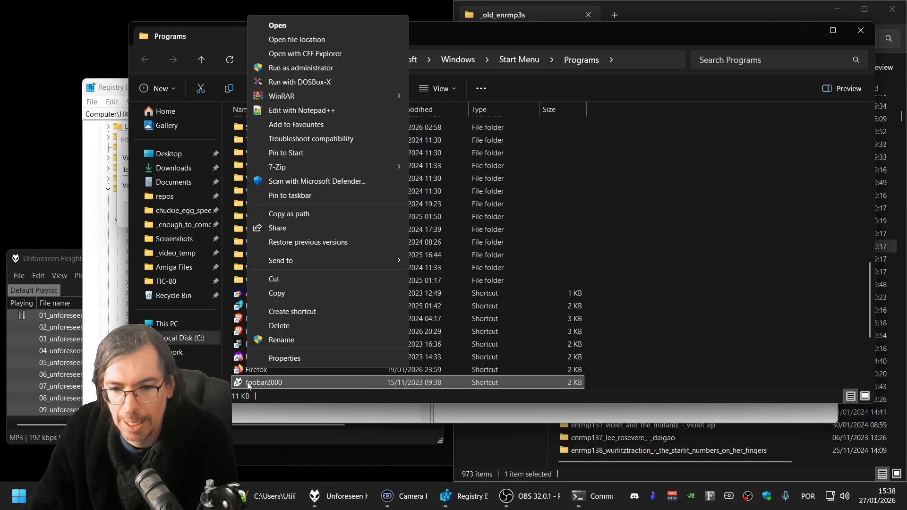
left_click(303, 358)
left_click_drag(379, 159, 422, 107)
left_click_drag(501, 212, 251, 211)
key("ctrl+c")
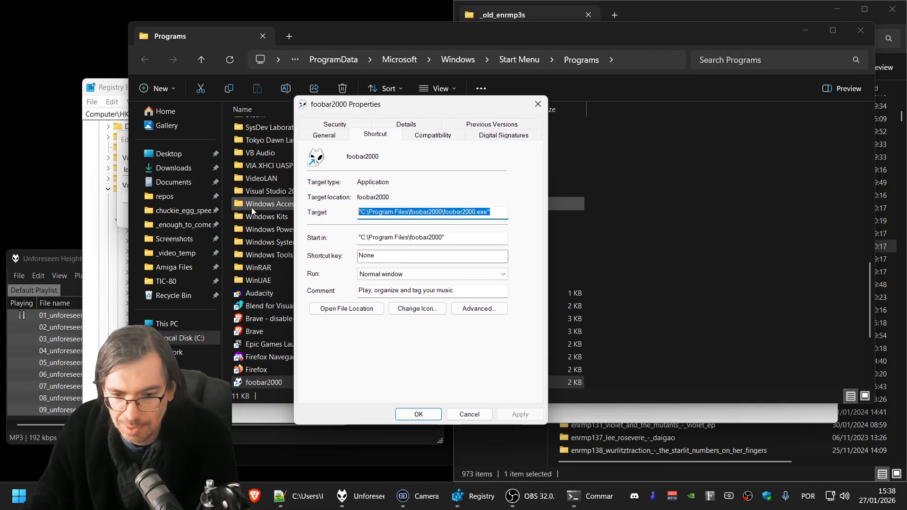
- Back in Registry Editor, set the Icon value data to "C:\Program Files\foobar2000\foobar2000.exe",0
left_click(108, 89)
left_click(218, 196)
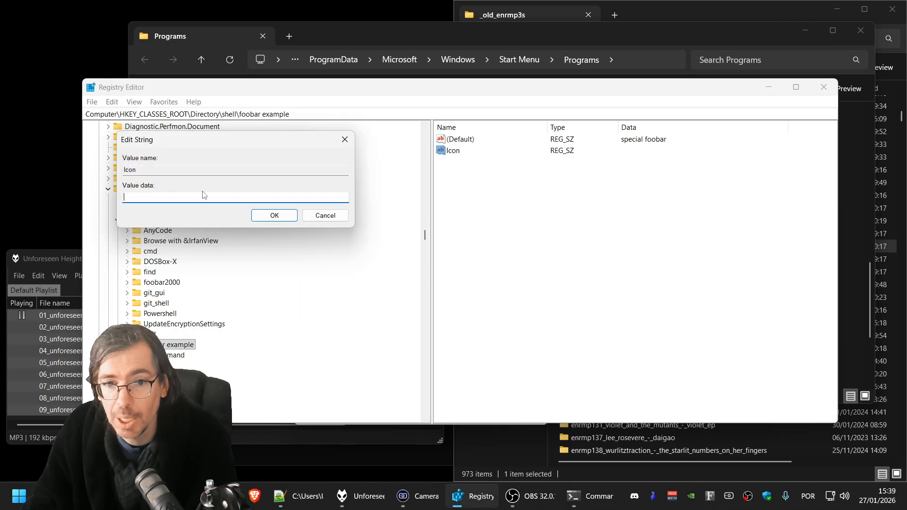
key("ctrl+v")
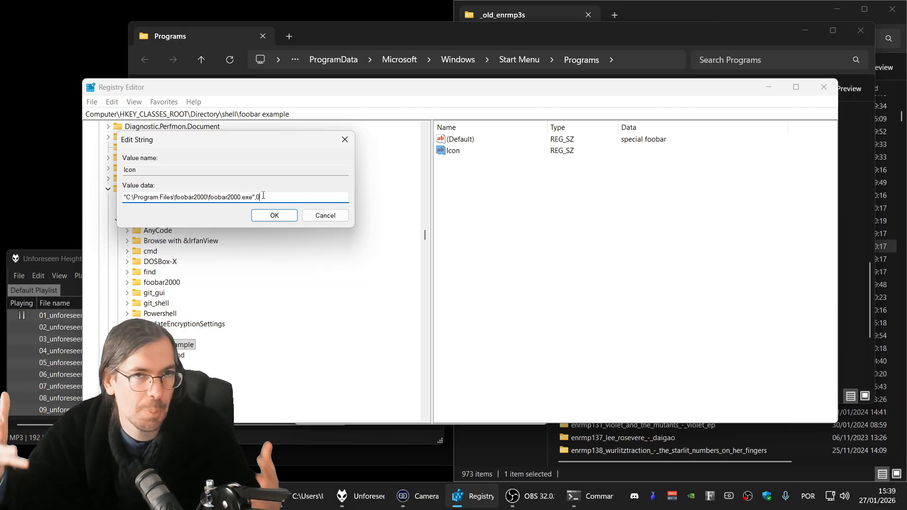
left_click(264, 221)
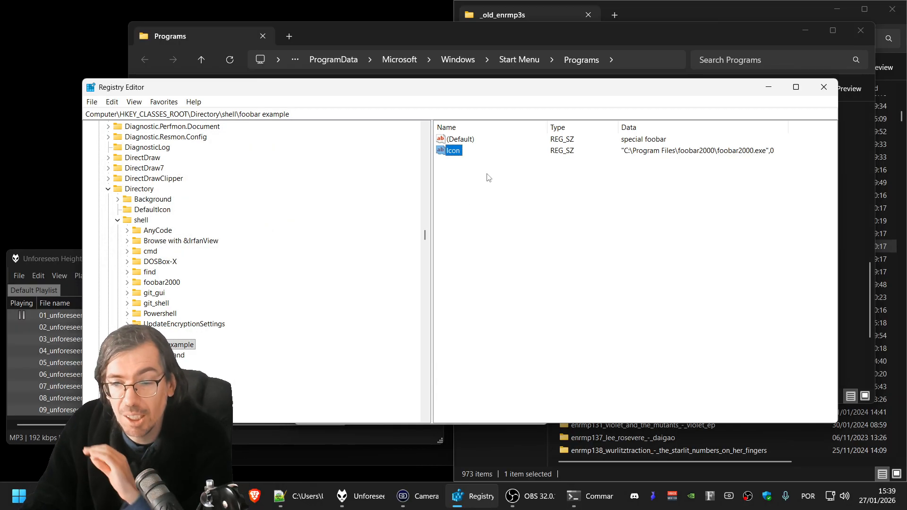
- Set the command subkey's default value to "C:\Program Files\foobar2000\foobar2000.exe" "%1"
left_click(179, 354)
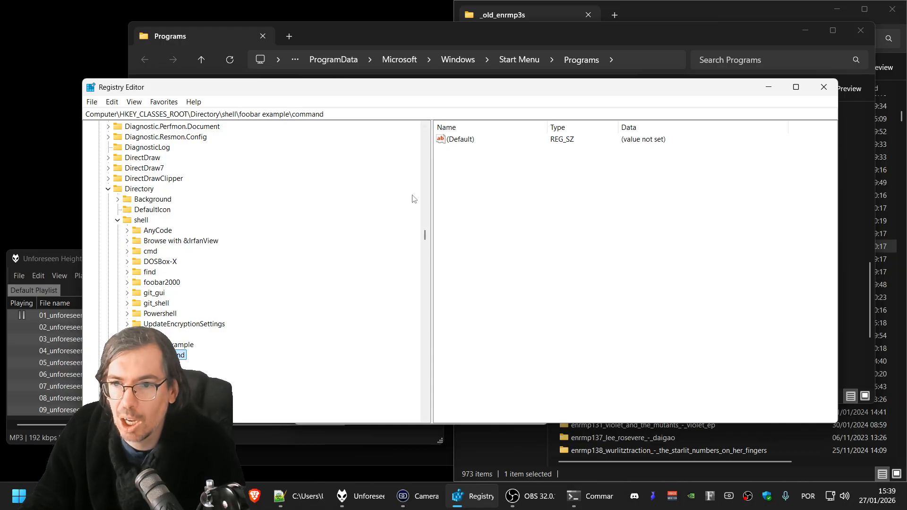
double_click(458, 143)
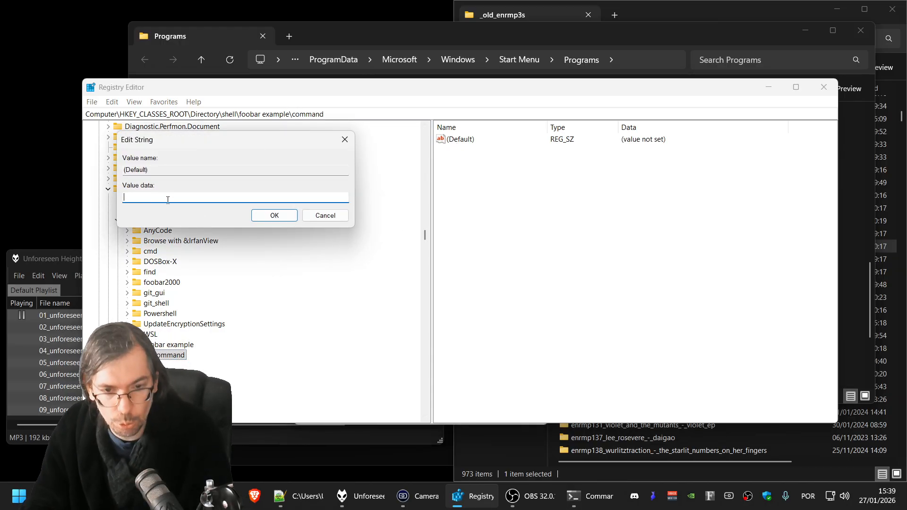
key("ctrl+v")
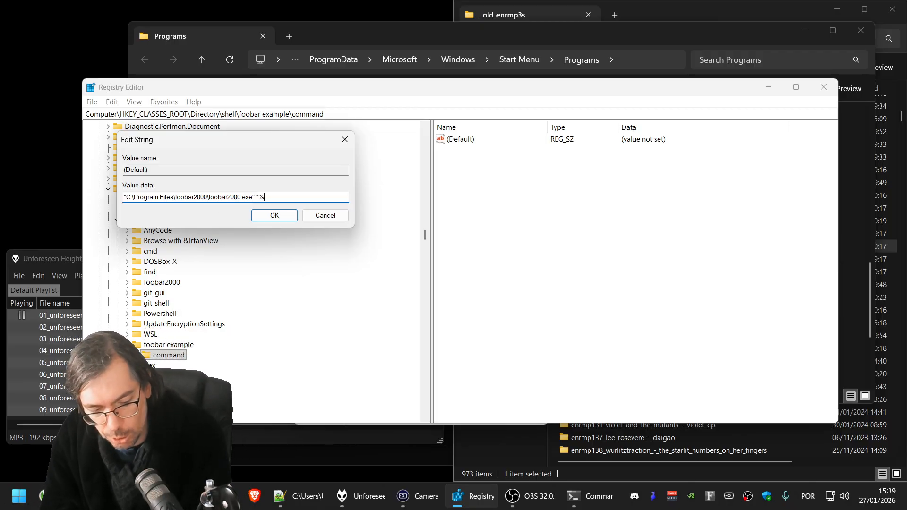
type("\"")
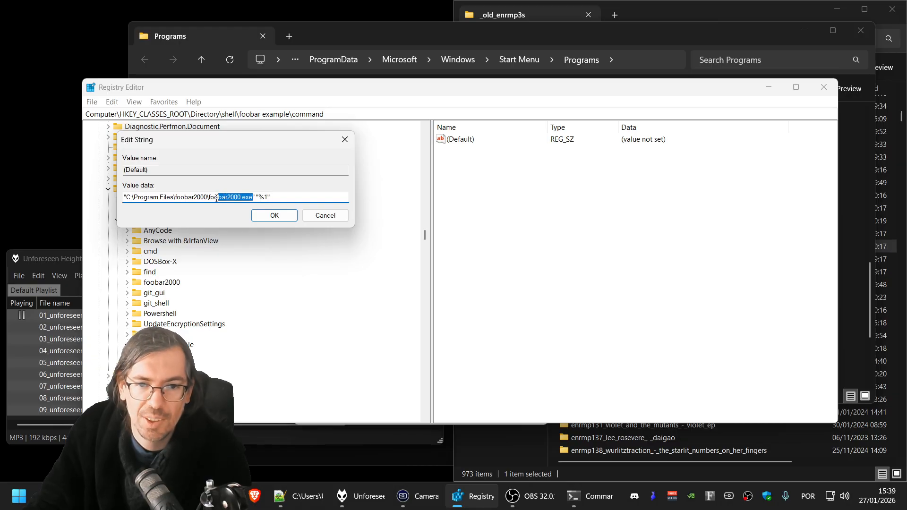
left_click(270, 196)
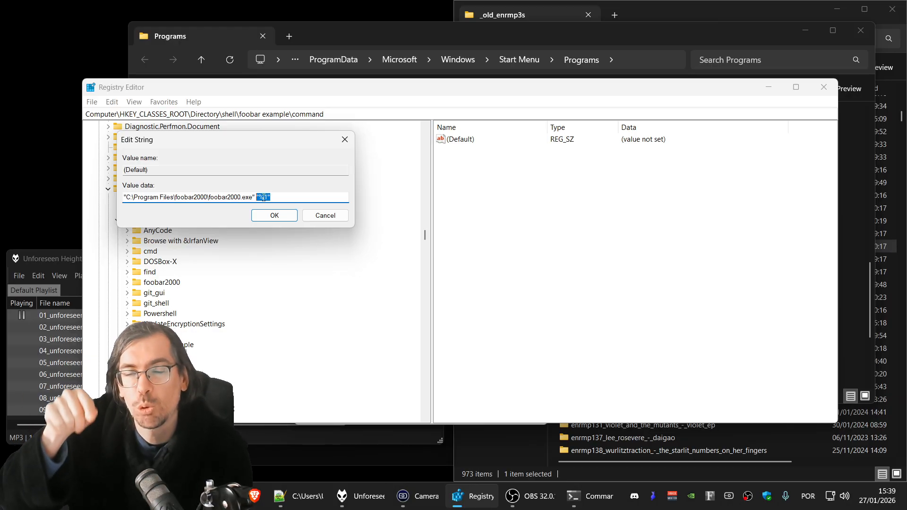
left_click(265, 220)
- Switch to the _old_enrmp3s Explorer window, run special foobar on the enrmp101_organic_anagram_-_despair_and_solitude folder, and pause the playback
left_click(587, 38)
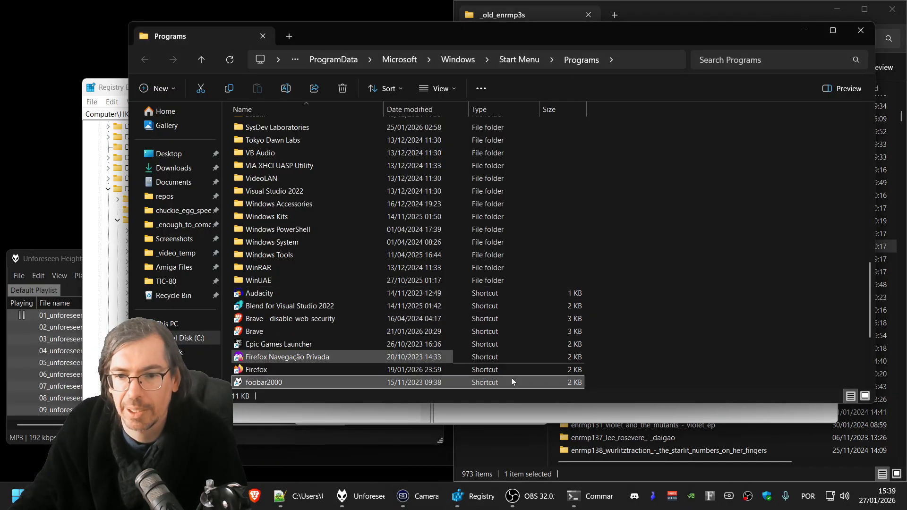
left_click(644, 438)
right_click(623, 184)
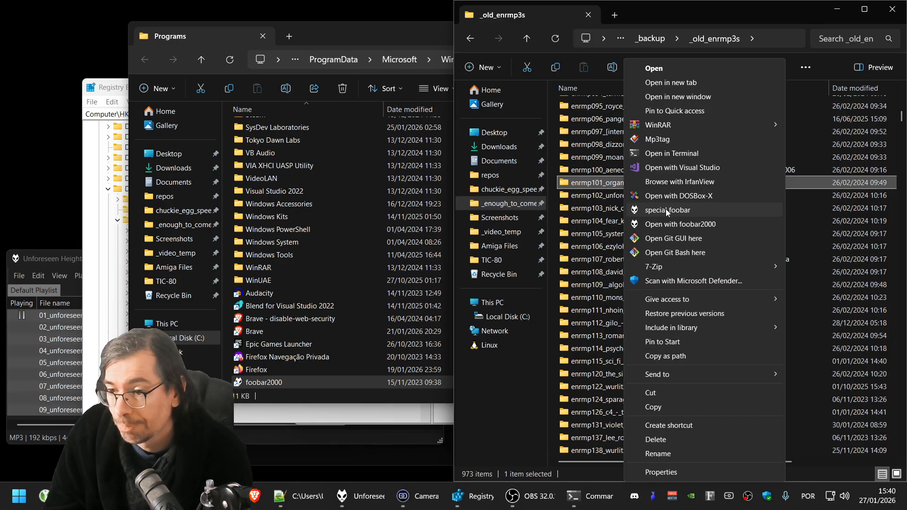
left_click(665, 209)
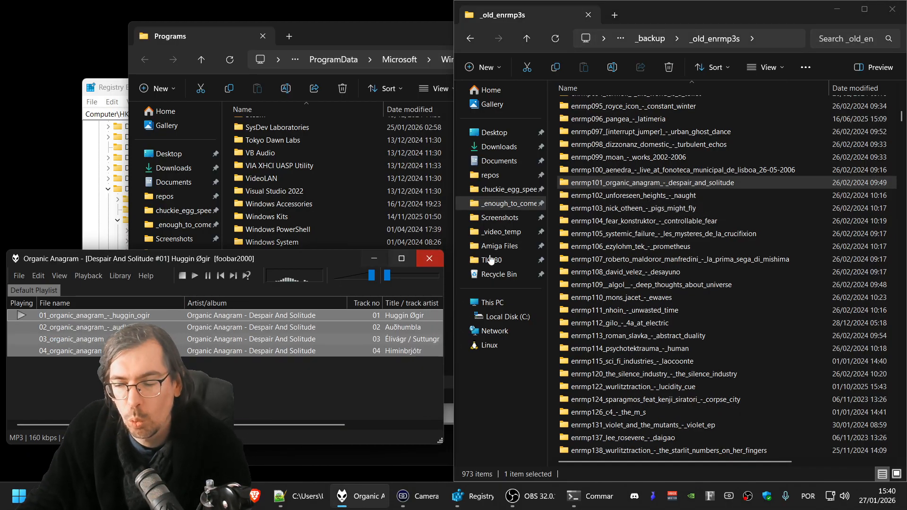
left_click(208, 276)
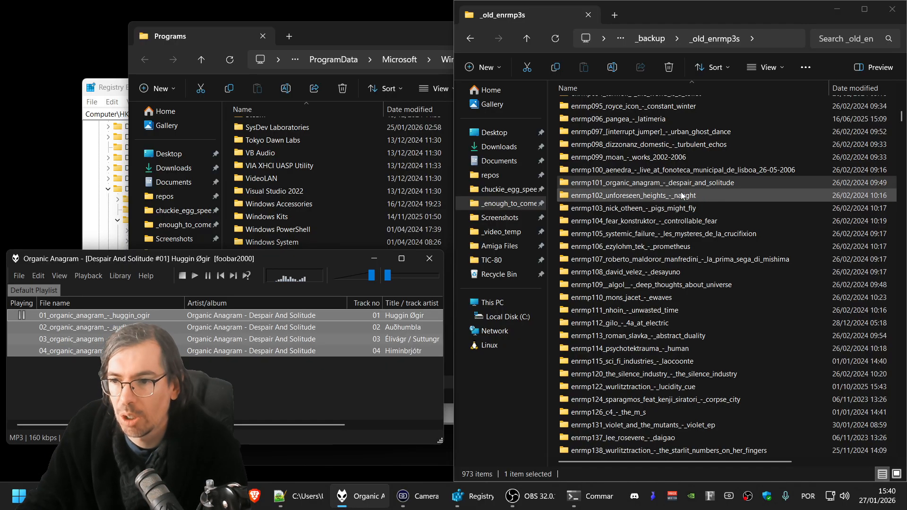
- Examine the context menu entries of the enrmp101_organic_anagram_-_despair_and_solitude and enrmp099_moan_-_works_2002-2006 folders
right_click(620, 185)
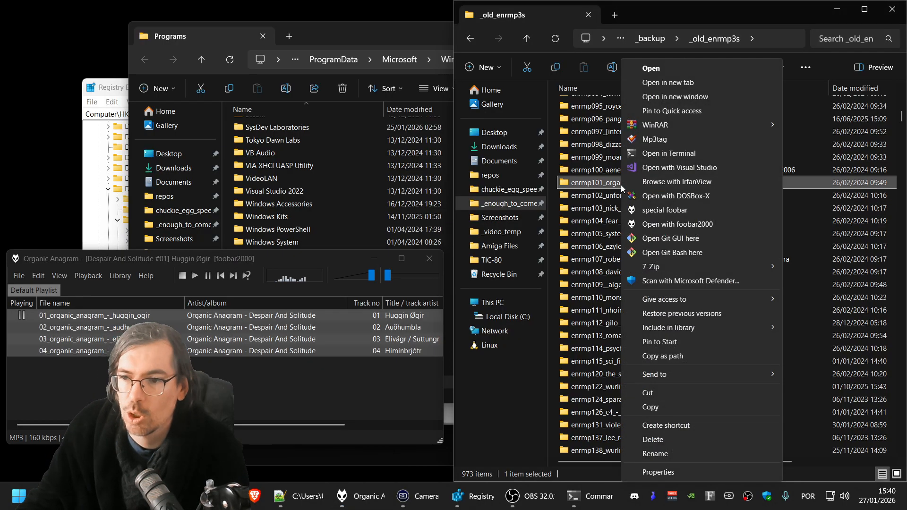
left_click(267, 255)
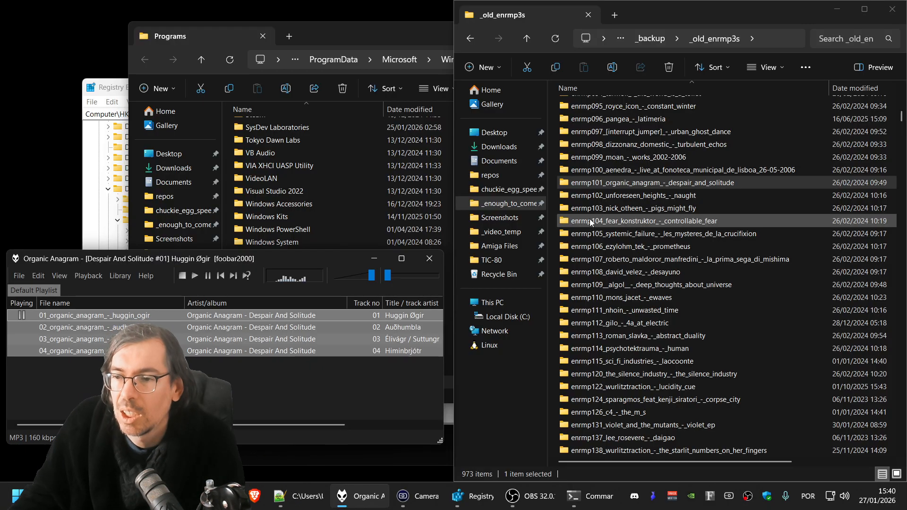
right_click(613, 159)
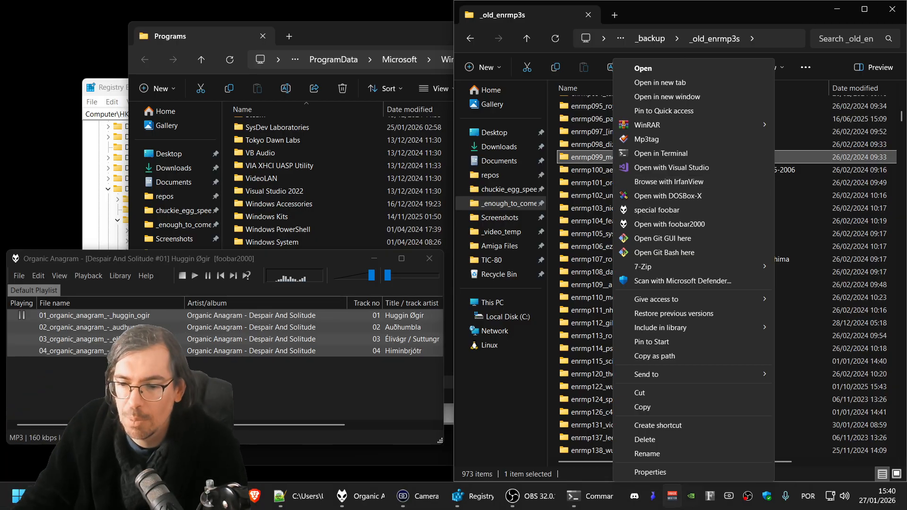
- Back in Registry Editor, delete the "foobar example" key and its subkeys from Directory\shell
left_click(470, 504)
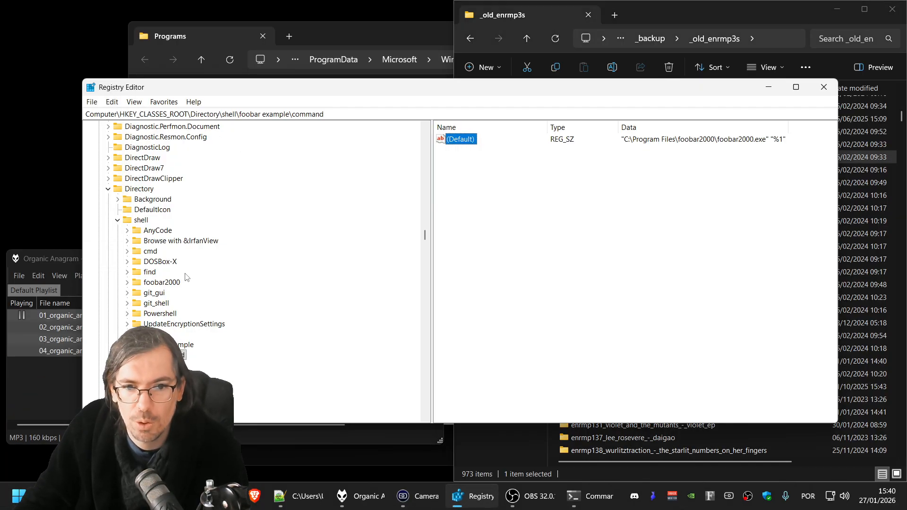
left_click(168, 242)
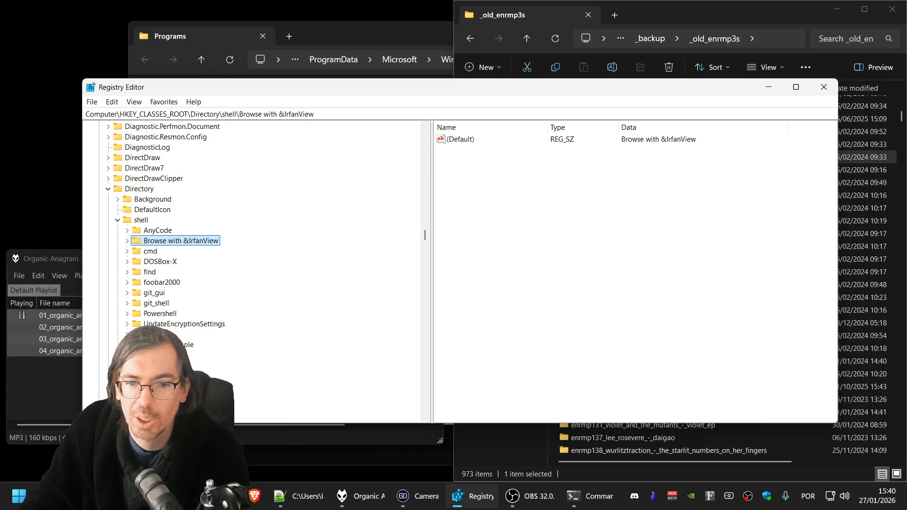
left_click(166, 345)
right_click(187, 344)
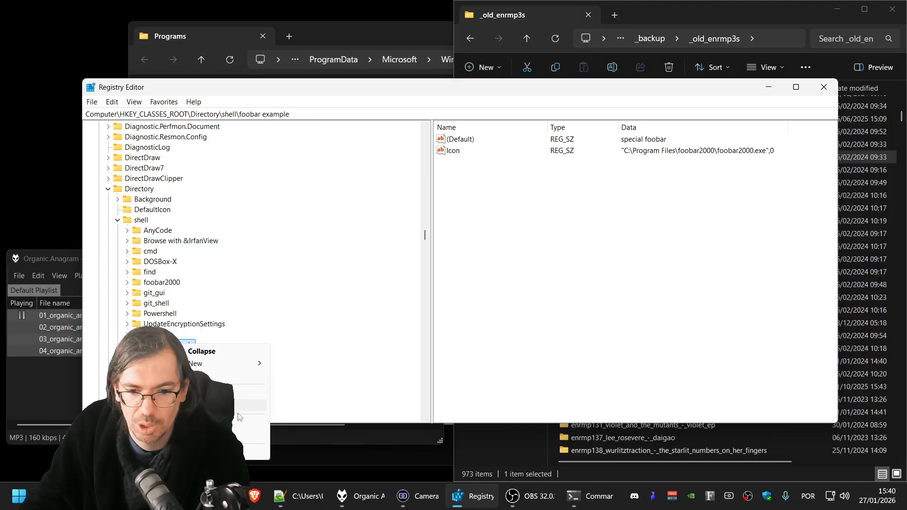
left_click(211, 394)
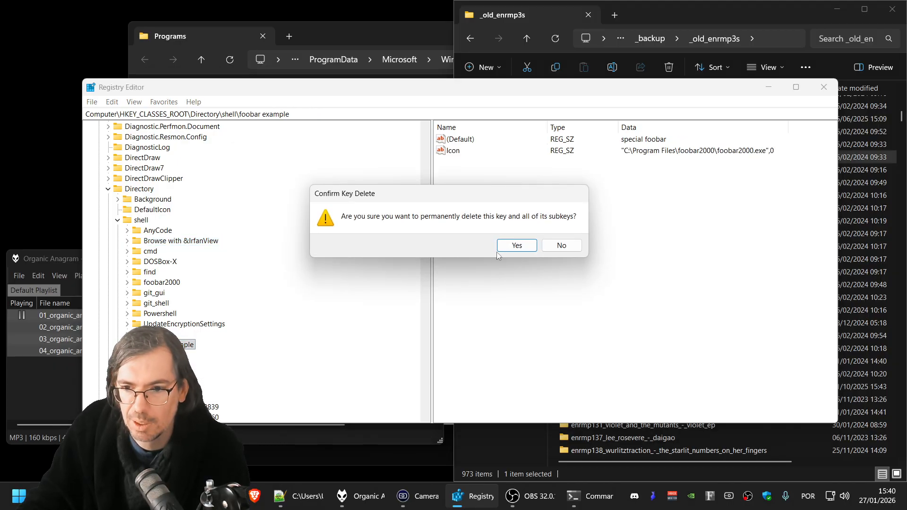
left_click(515, 245)
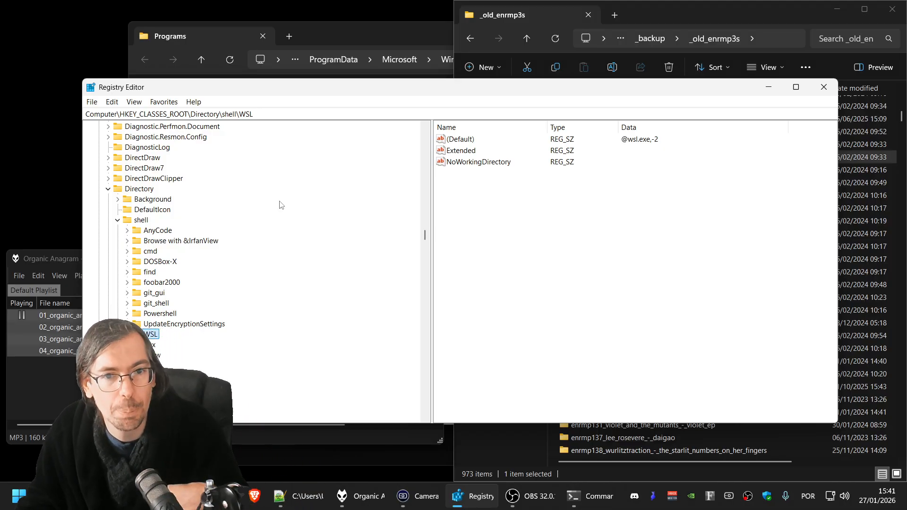
- Look at the registry import and export options without using them, and close Registry Editor
left_click(93, 103)
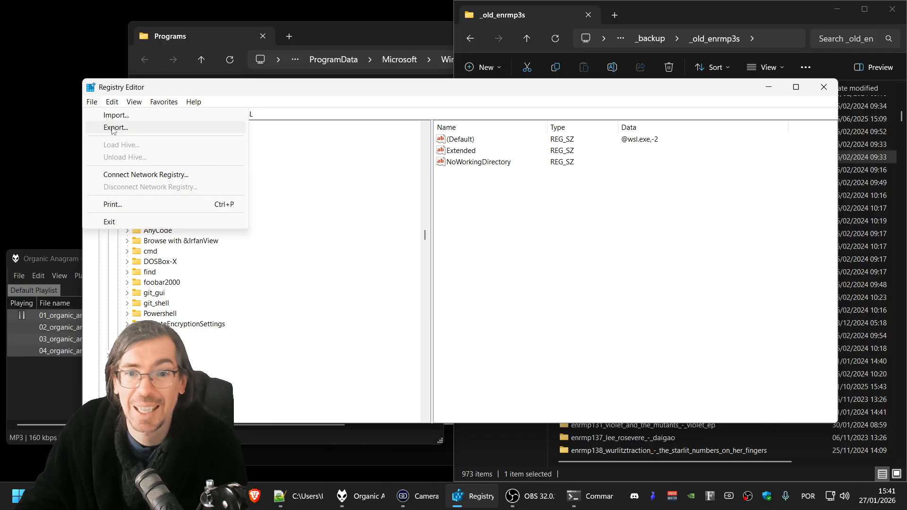
left_click(604, 297)
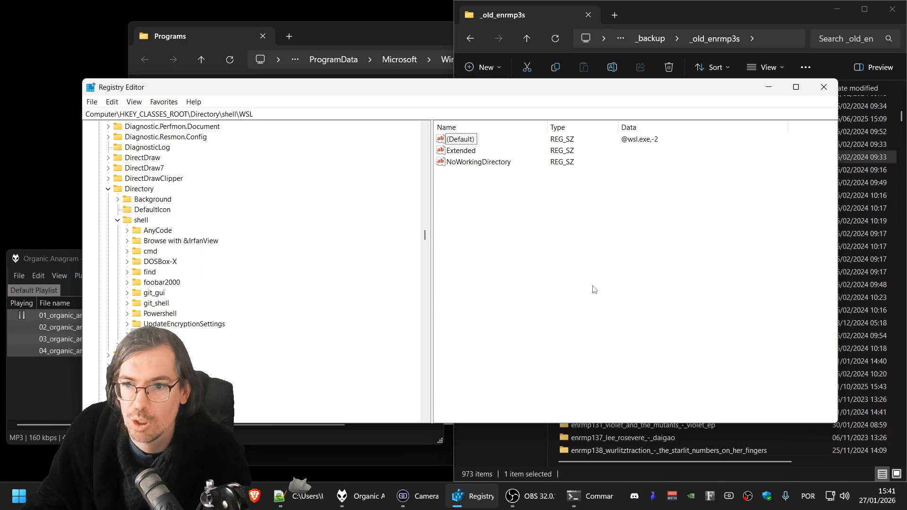
left_click(824, 87)
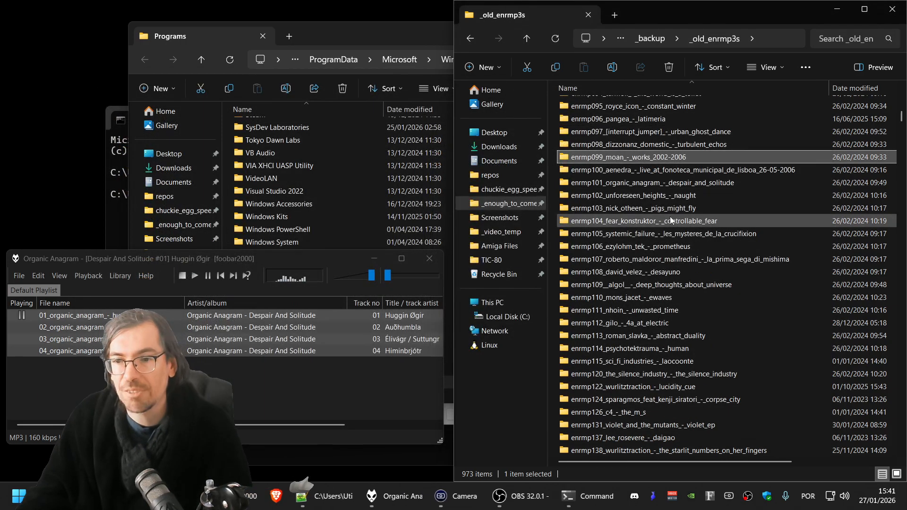